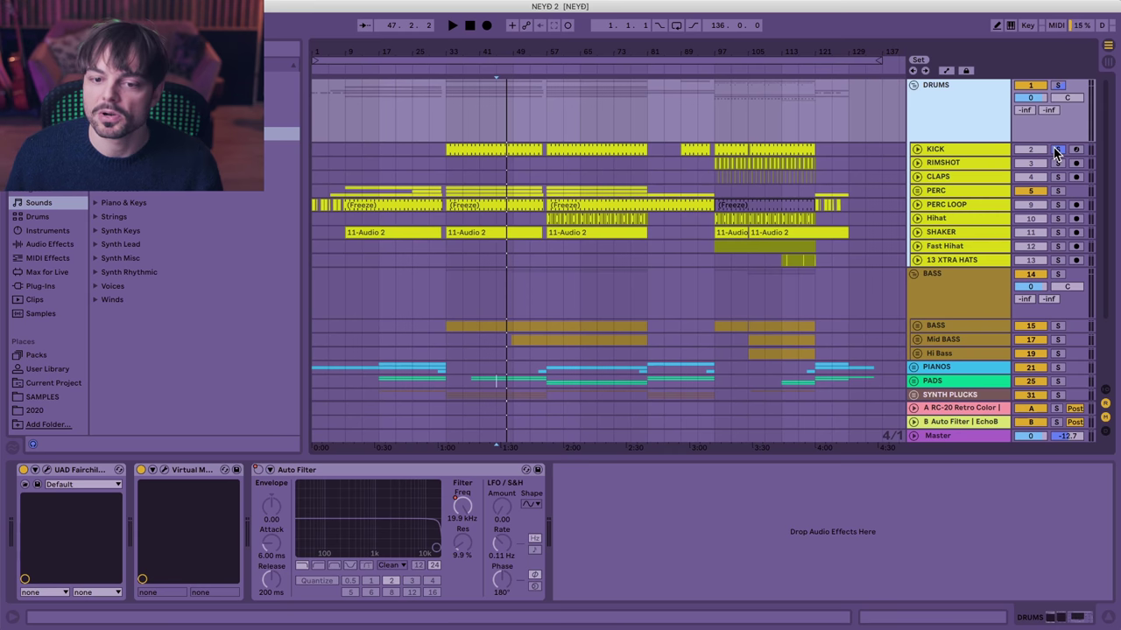
Add DS-10 Drum Shaper at the end of the KICK track's device chain and set it to Kick mode
click(1056, 152)
click(962, 152)
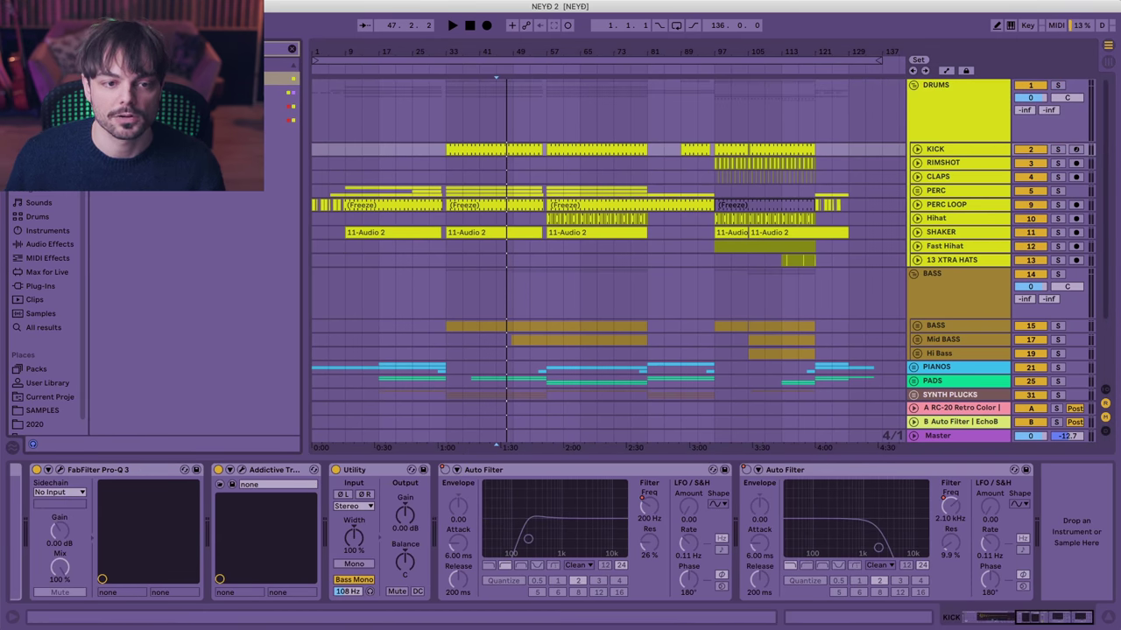
drag(857, 399, 1076, 510)
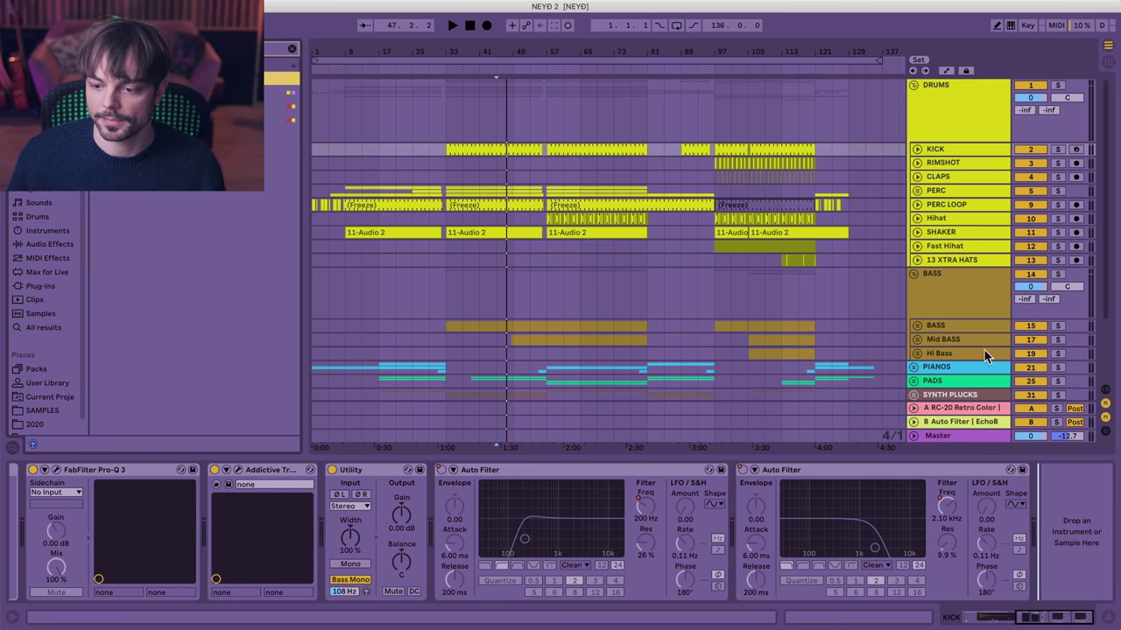
drag(1006, 461, 1016, 468)
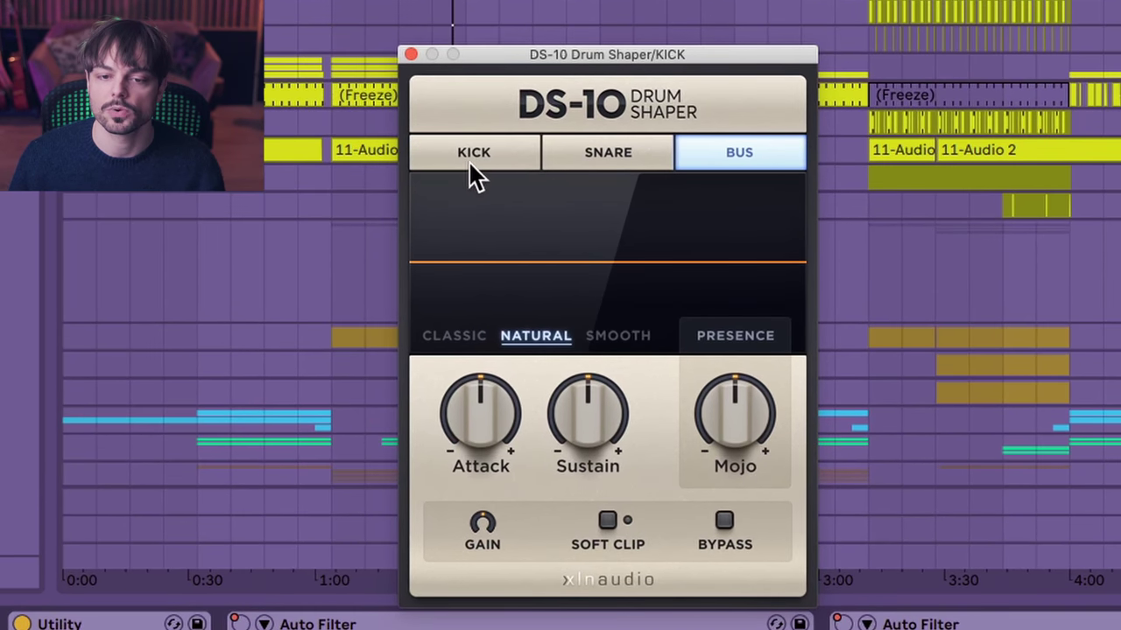
click(473, 162)
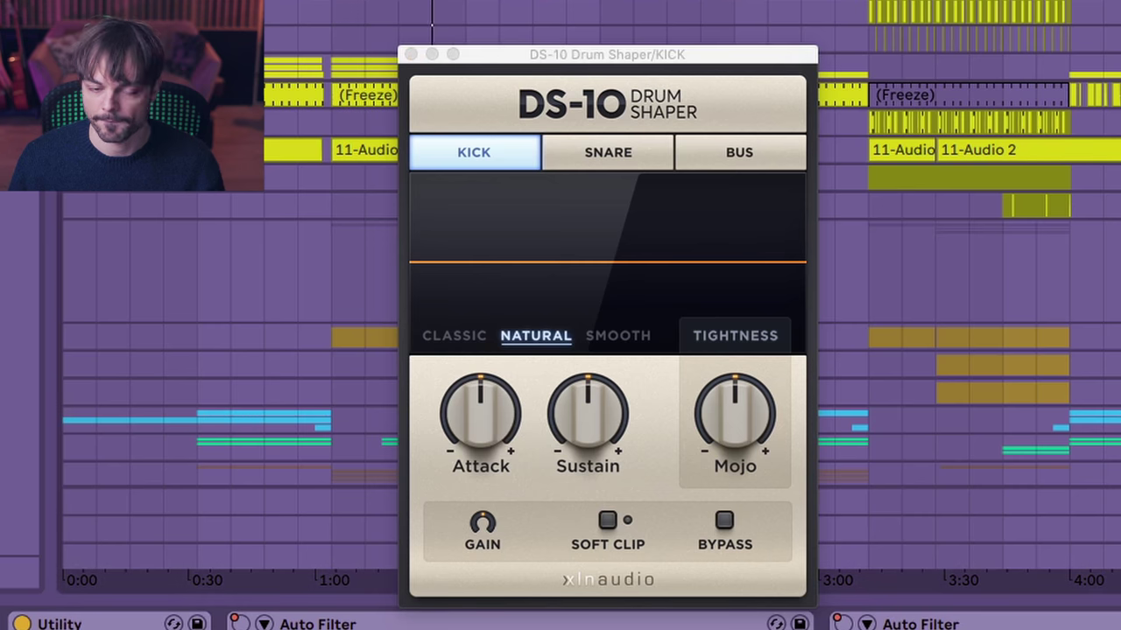
Raise the kick's Attack during playback and compare the Classic and Smooth shaping modes, ending on Classic
key(space)
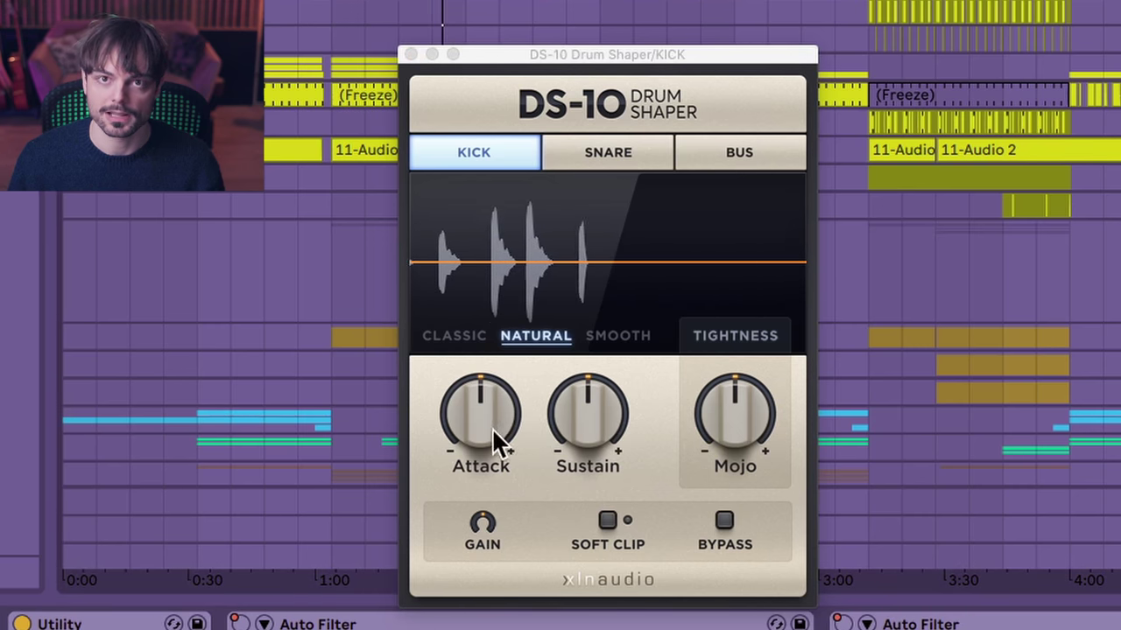
drag(483, 426, 470, 403)
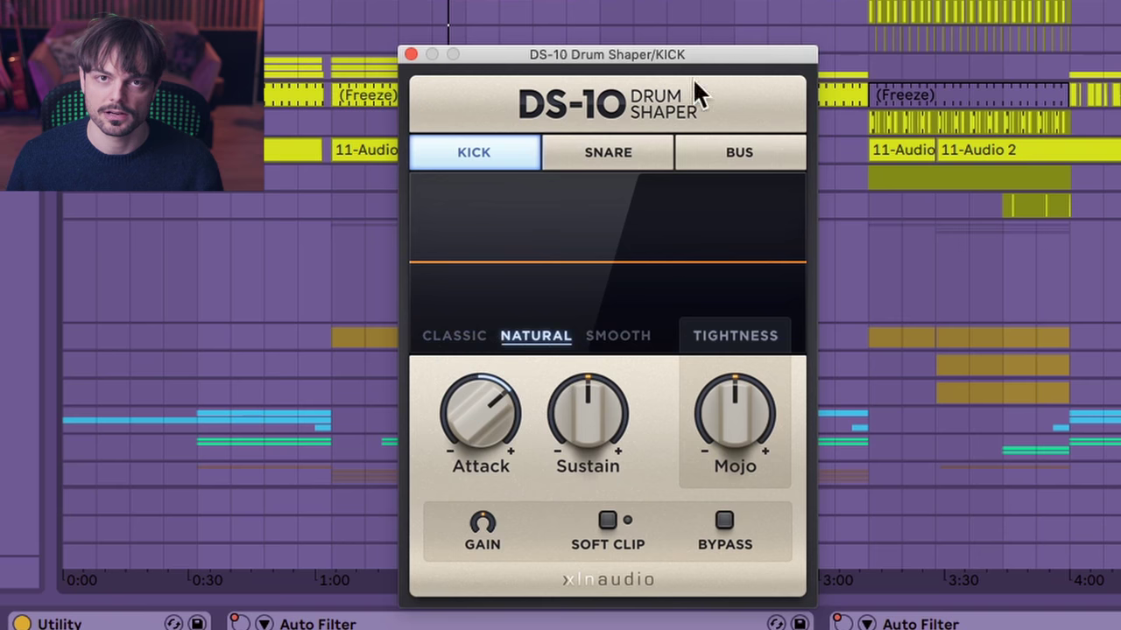
click(466, 338)
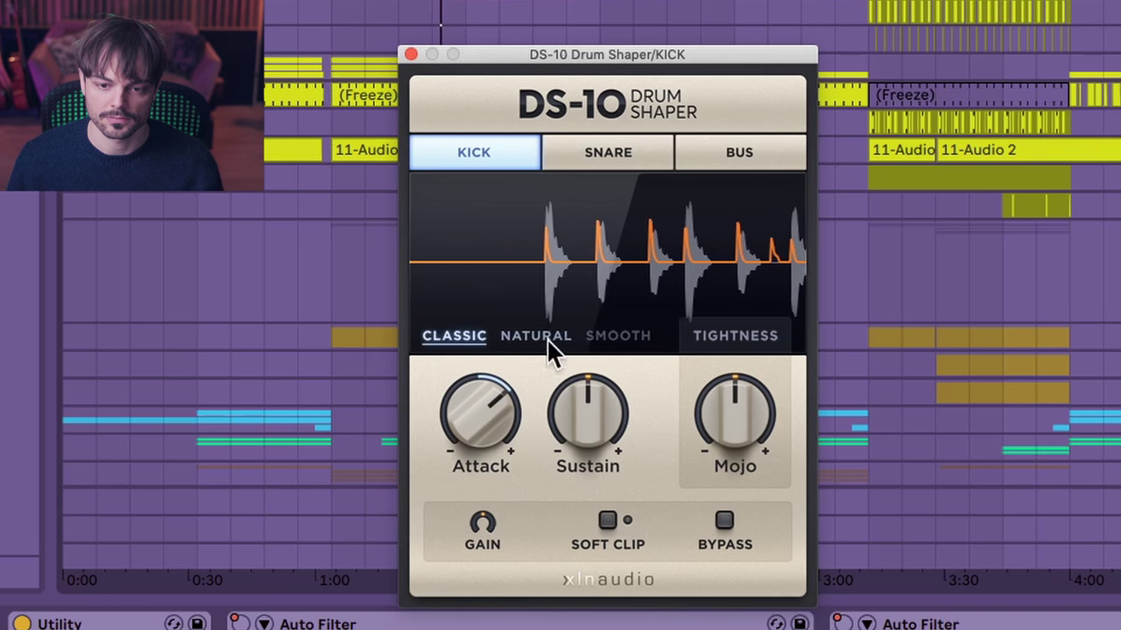
click(616, 342)
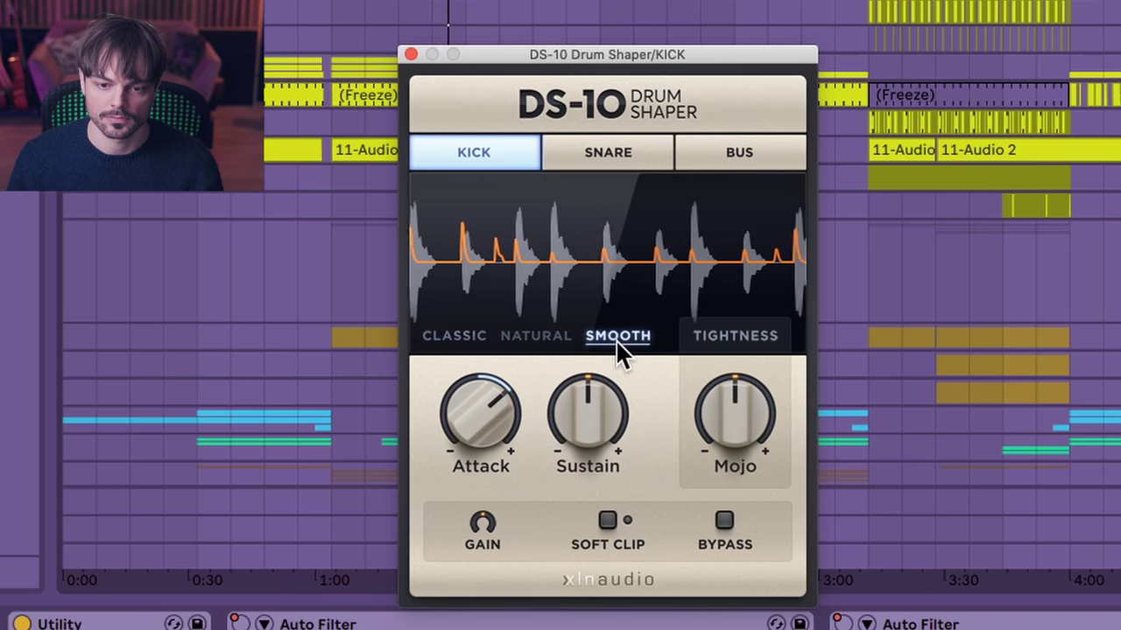
click(462, 335)
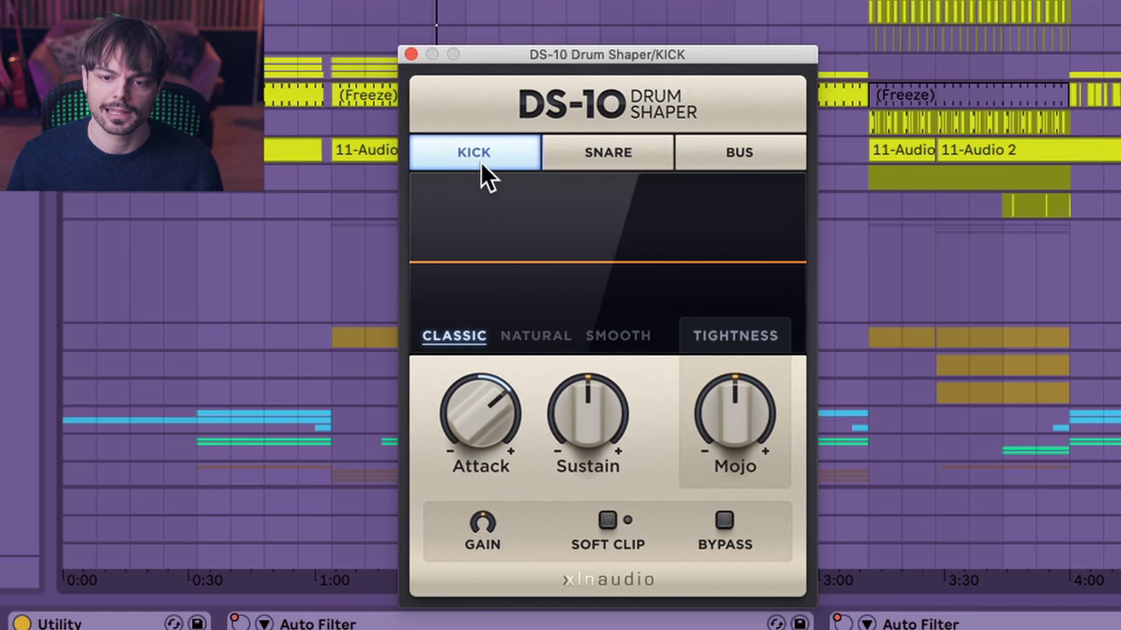
Preview the Snare and Bus modes of the drum shaper and return to Kick mode
click(627, 167)
click(735, 173)
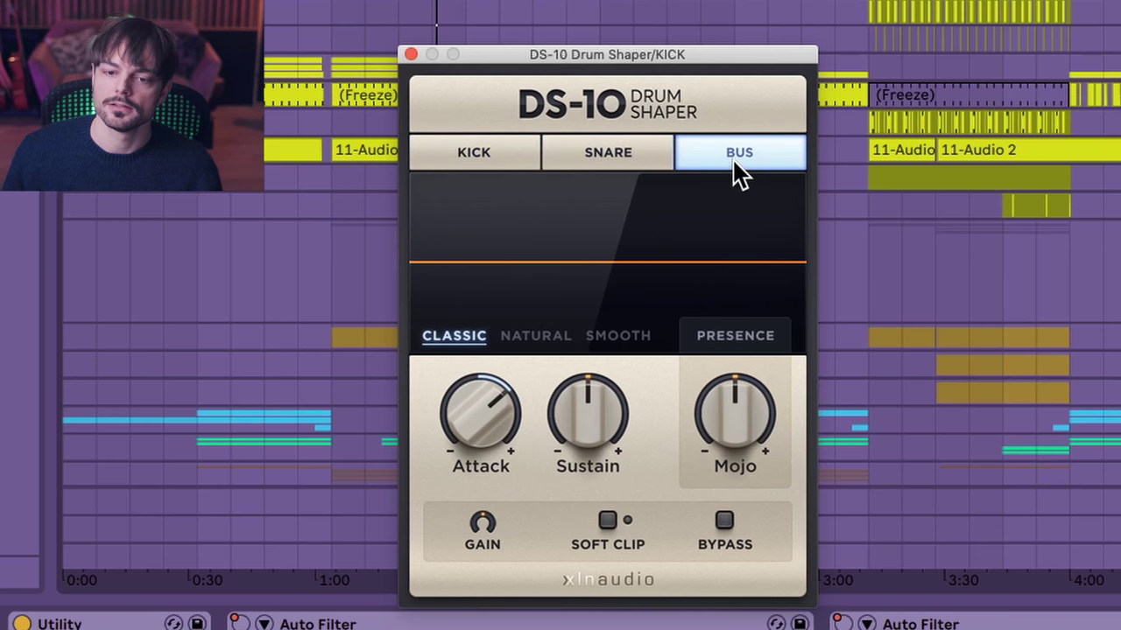
click(486, 154)
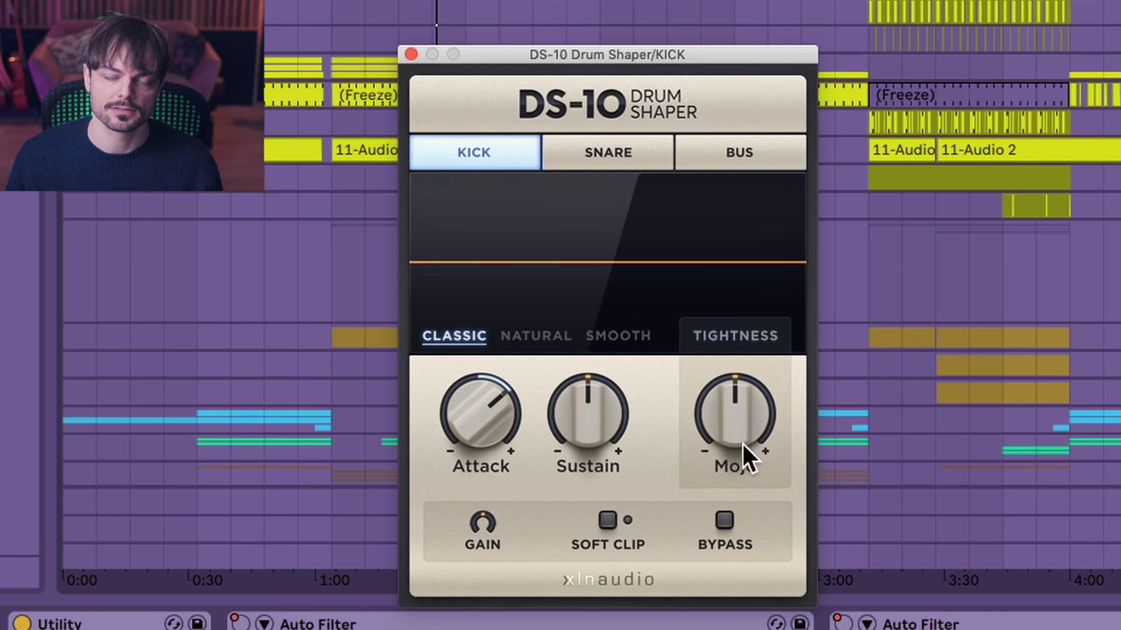
Raise the kick's Tightness Mojo and push its Attack slightly further while the track plays
drag(740, 443, 595, 446)
mouse_move(511, 418)
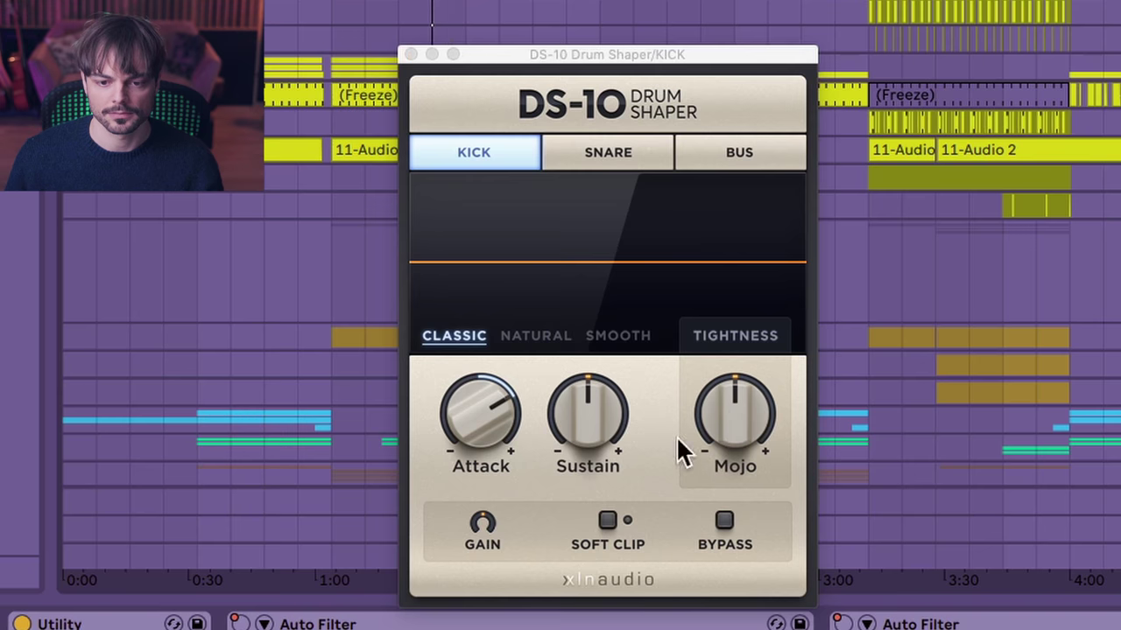
scroll(456, 438, down, 5)
drag(736, 444, 738, 402)
drag(485, 403, 496, 359)
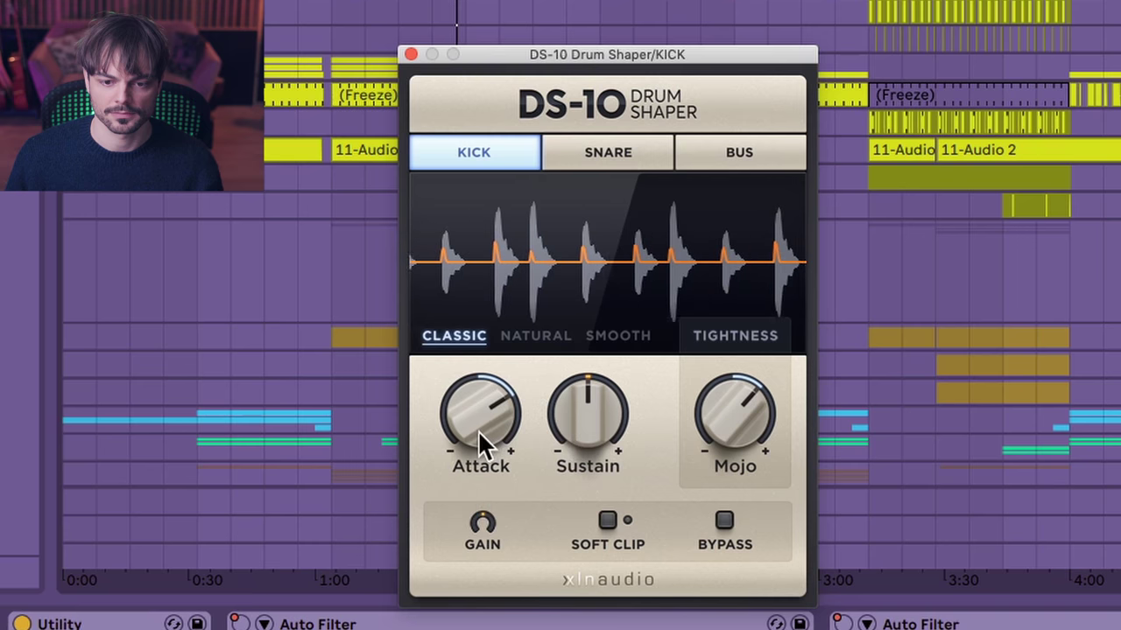
Reduce the kick's Attack to slightly above centre, ease the Tightness Mojo back and set Sustain to 30%
scroll(480, 433, down, 8)
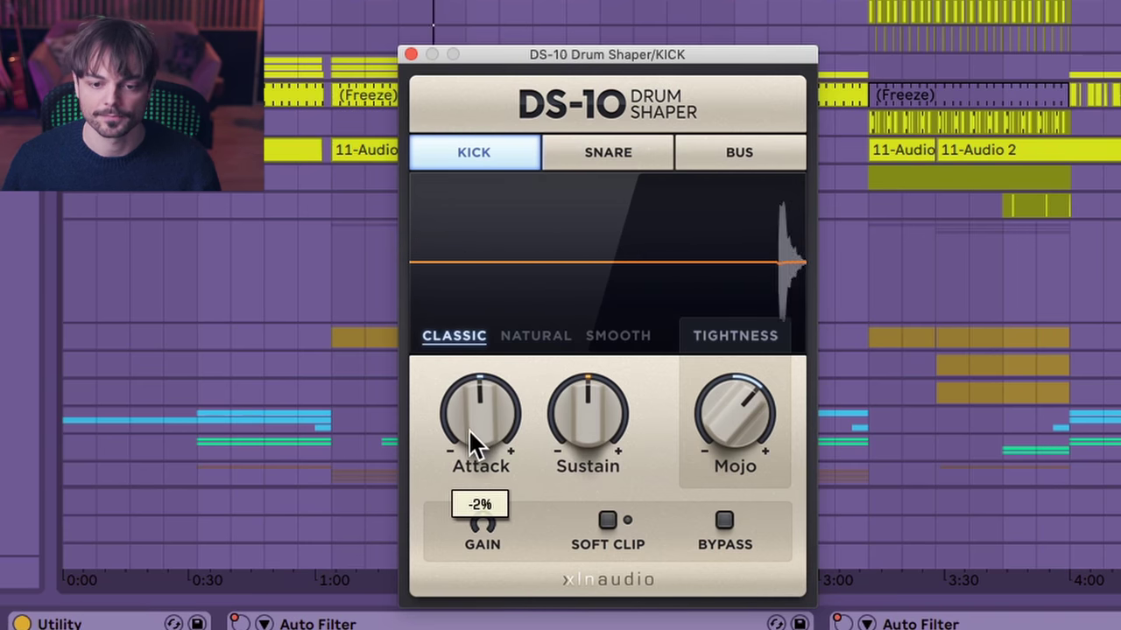
drag(469, 429, 458, 457)
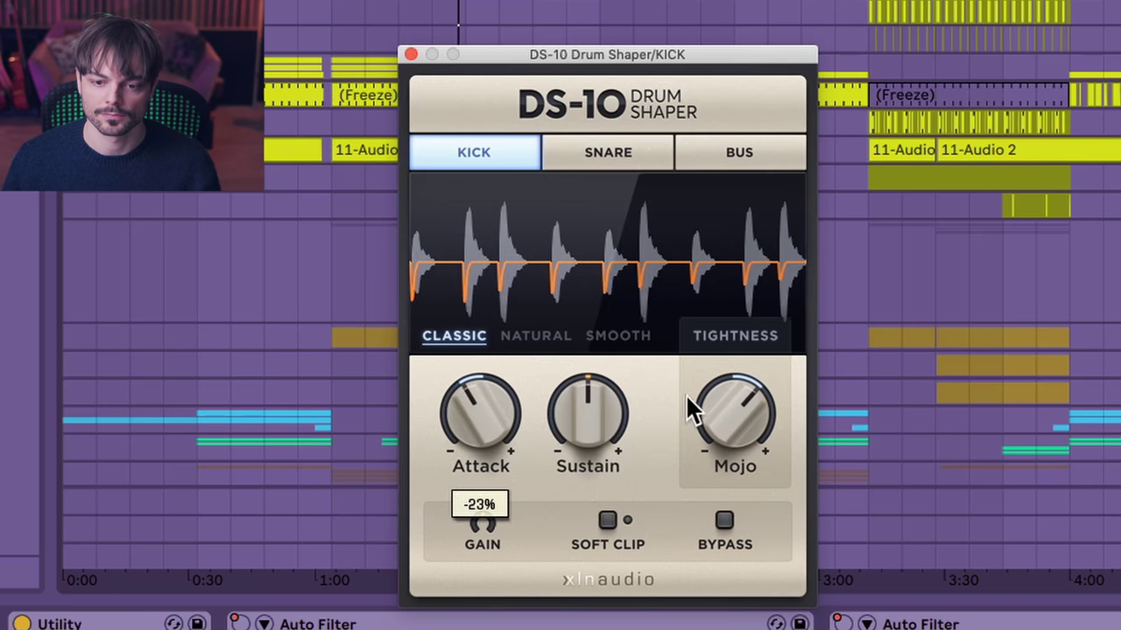
drag(691, 405, 703, 428)
scroll(585, 408, up, 5)
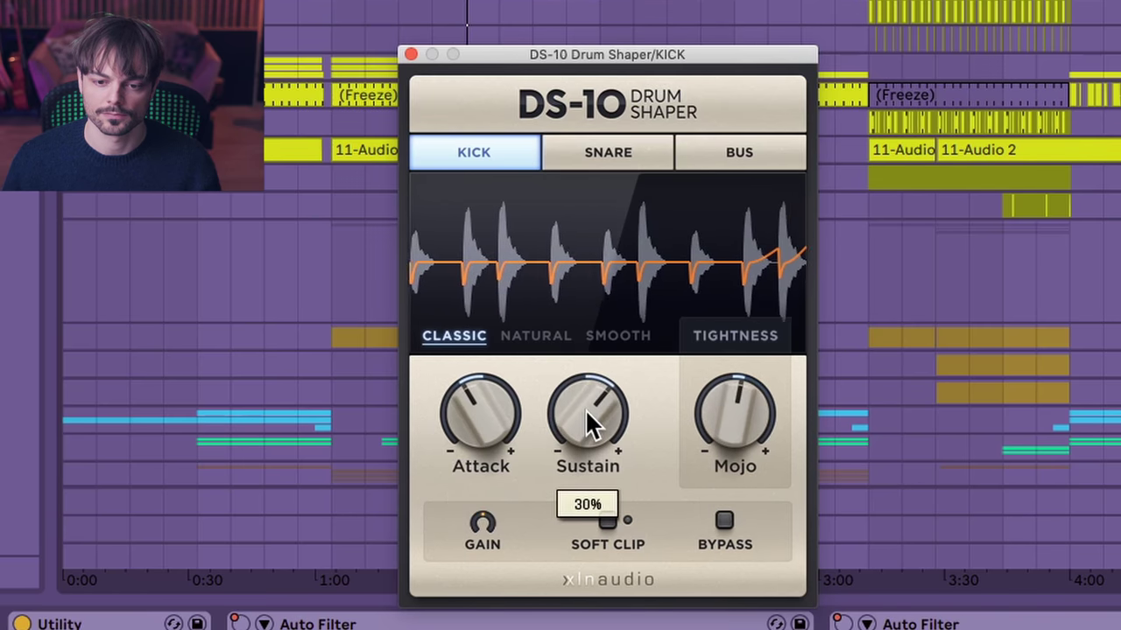
scroll(585, 408, down, 1)
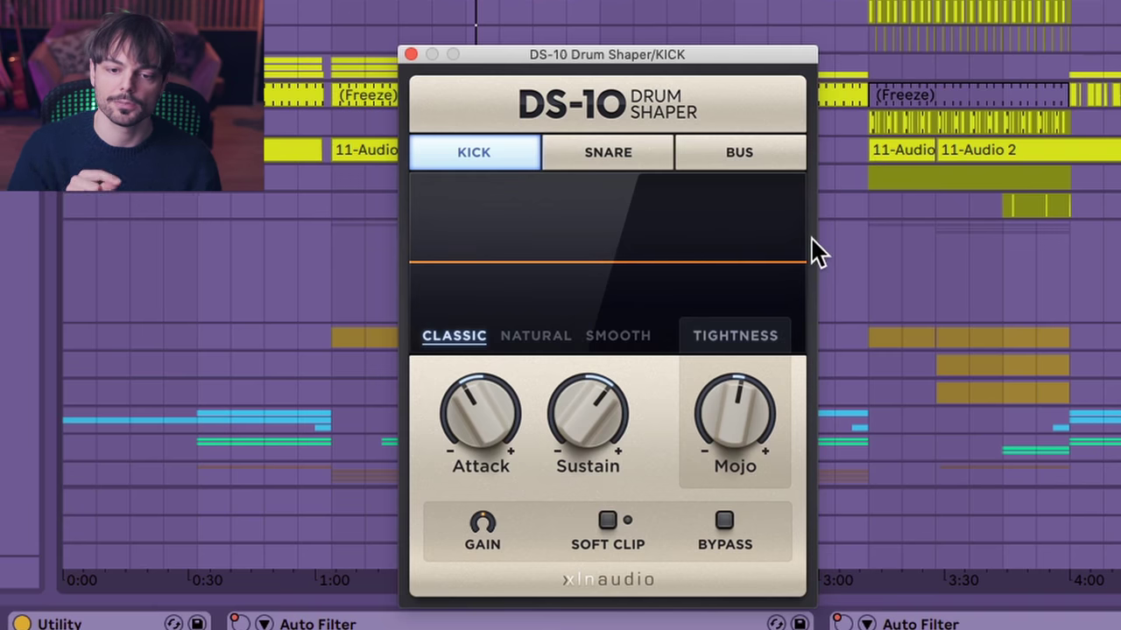
drag(473, 421, 476, 426)
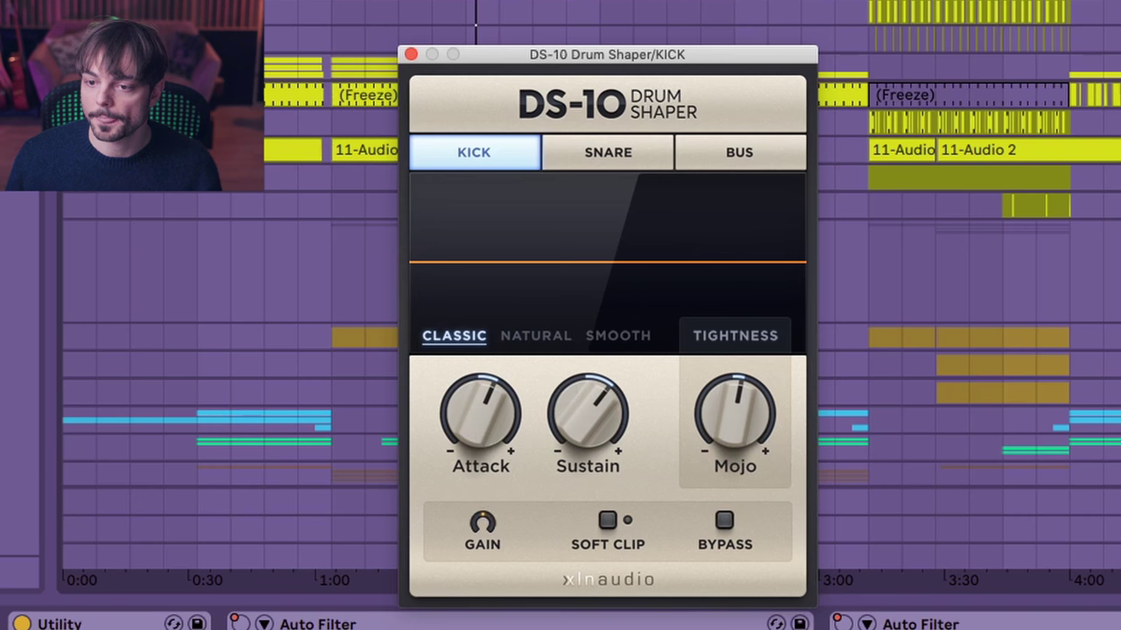
Apply DS-10 Drum Shaper in Snare mode to the RIMSHOT track, with Attack at 46% and Sustain centred
click(880, 2)
click(863, 7)
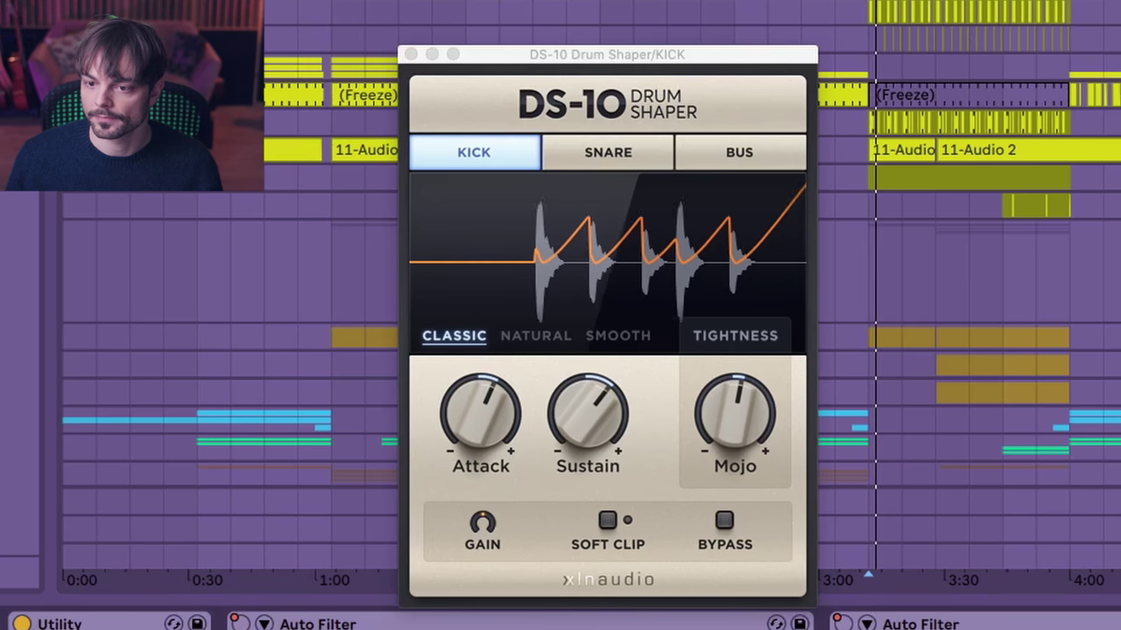
click(621, 154)
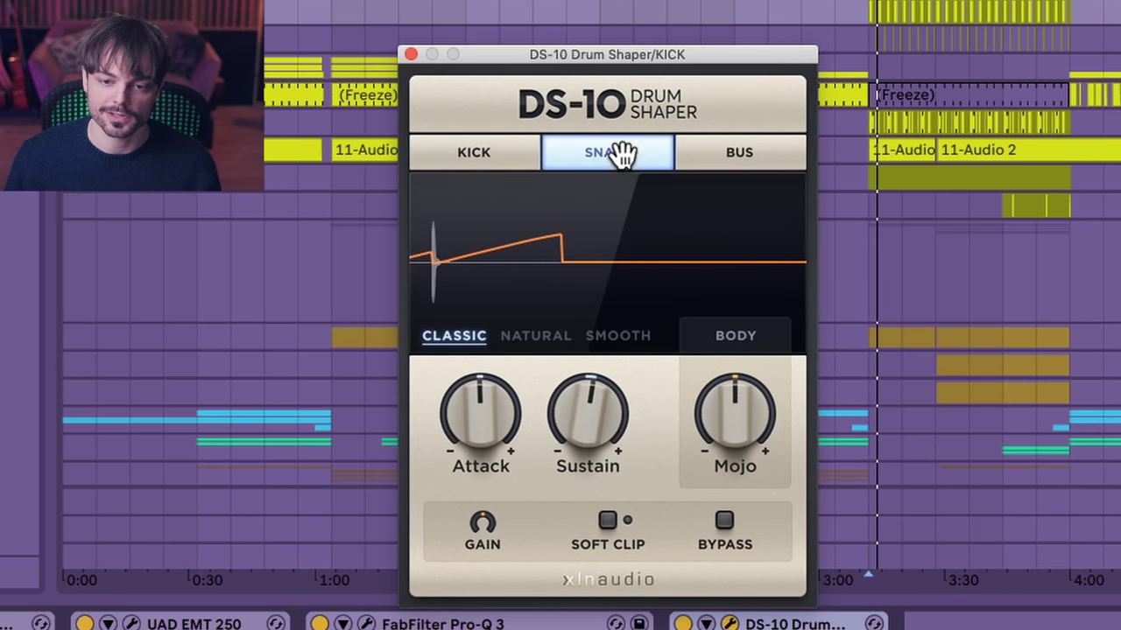
drag(486, 433, 481, 412)
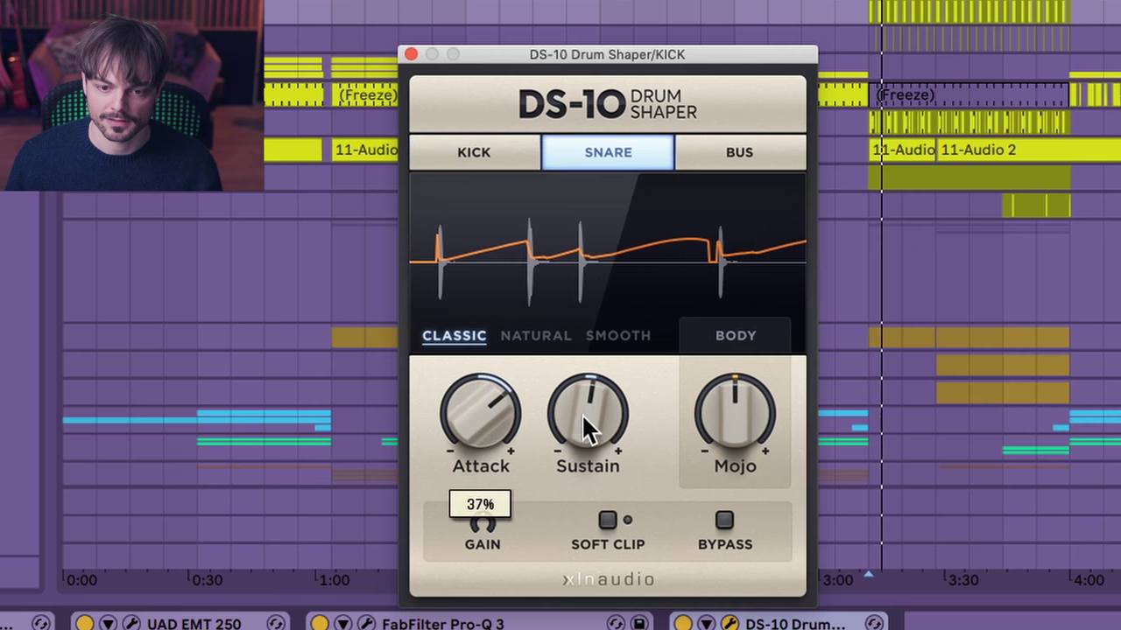
drag(582, 413, 565, 414)
drag(484, 413, 514, 347)
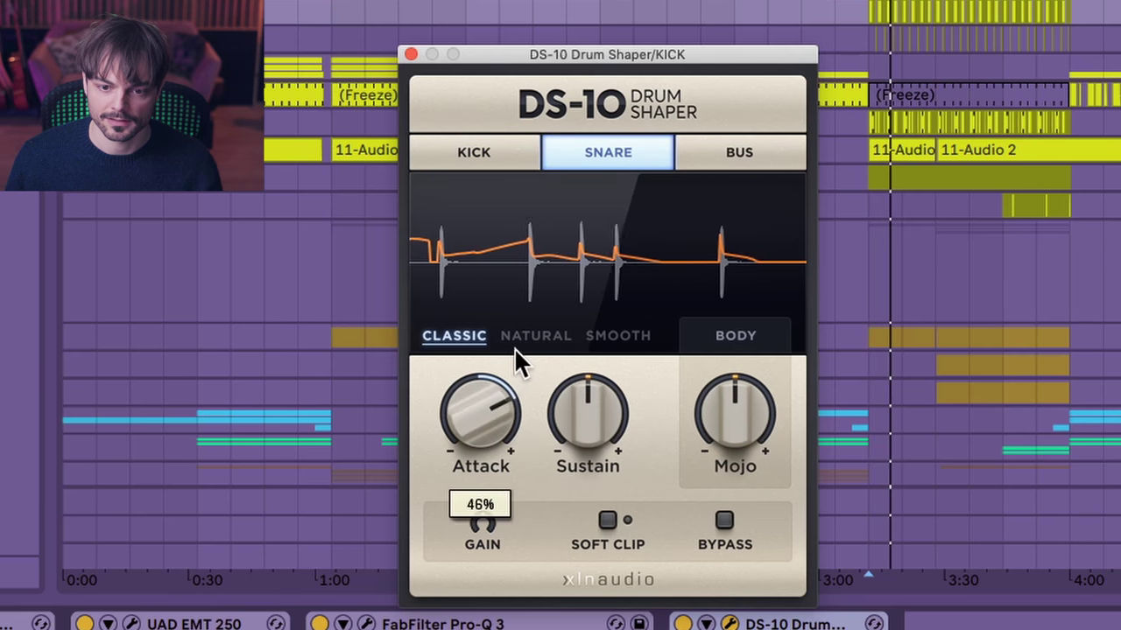
Switch the rimshot's shaping to Natural, raise the Body Mojo and set Attack to 25%
click(525, 339)
drag(488, 413, 448, 415)
drag(722, 438, 723, 435)
drag(486, 405, 487, 411)
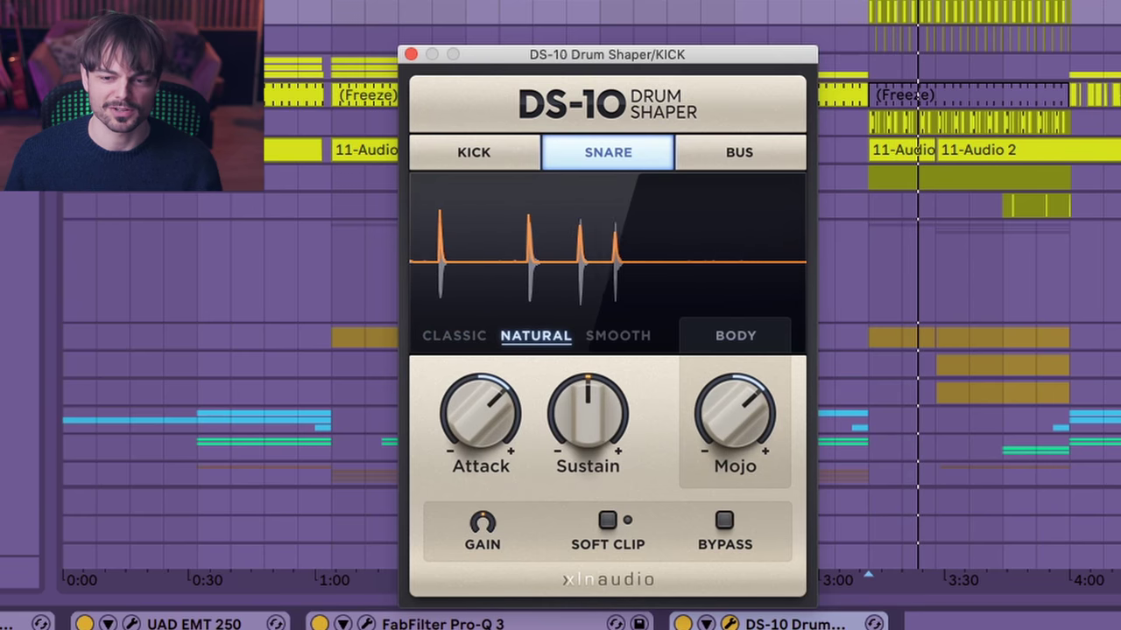
click(1105, 194)
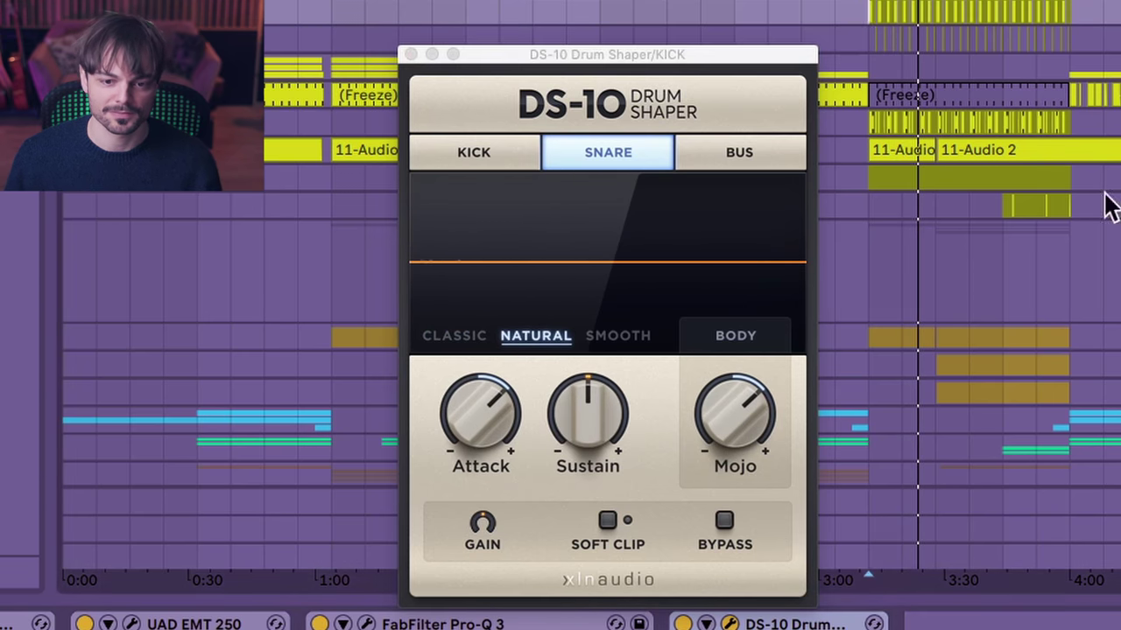
drag(496, 424, 481, 415)
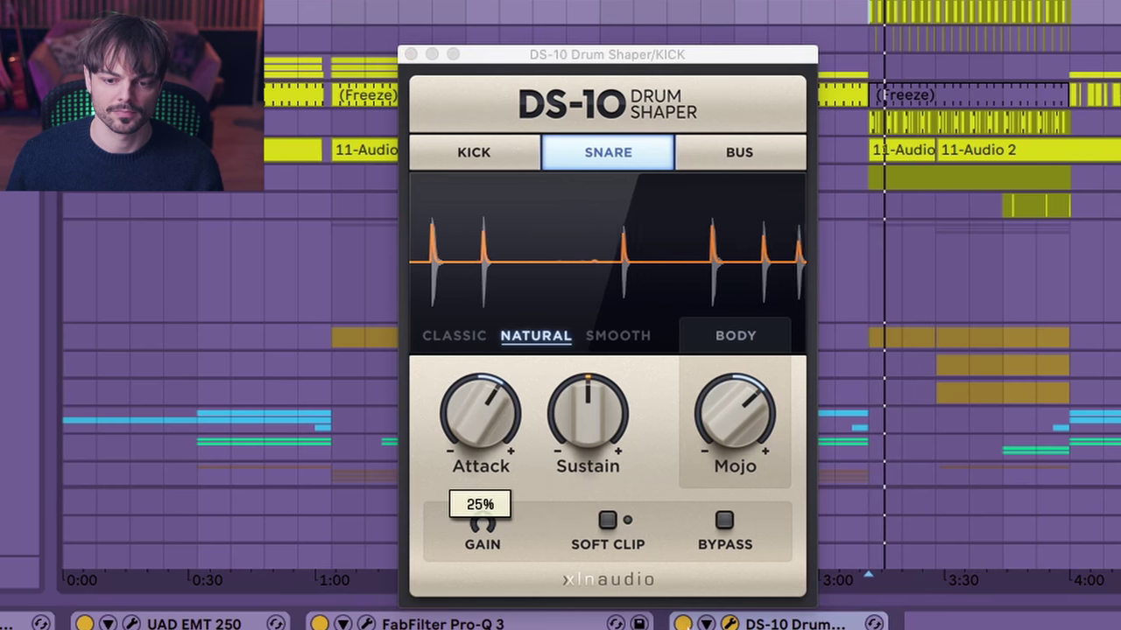
Compare the rimshot with DS-10 Drum Shaper switched off and on, leaving the device enabled
click(683, 625)
key(space)
key(space)
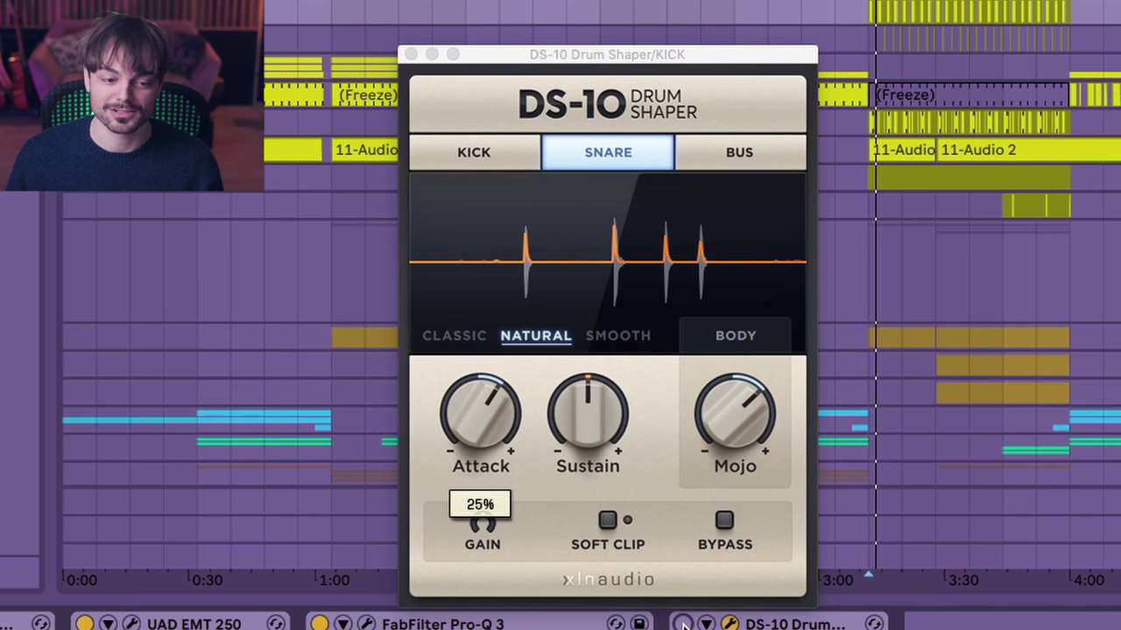
click(682, 623)
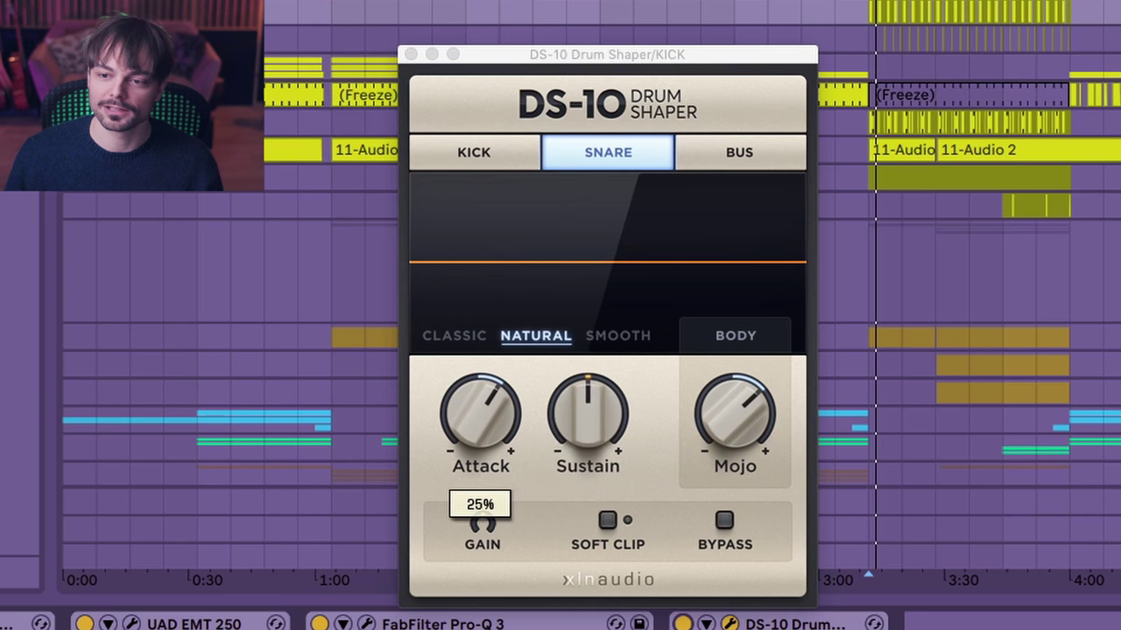
Set the rimshot drum shaper's output gain to -0.9 dB
scroll(972, 262, up, 3)
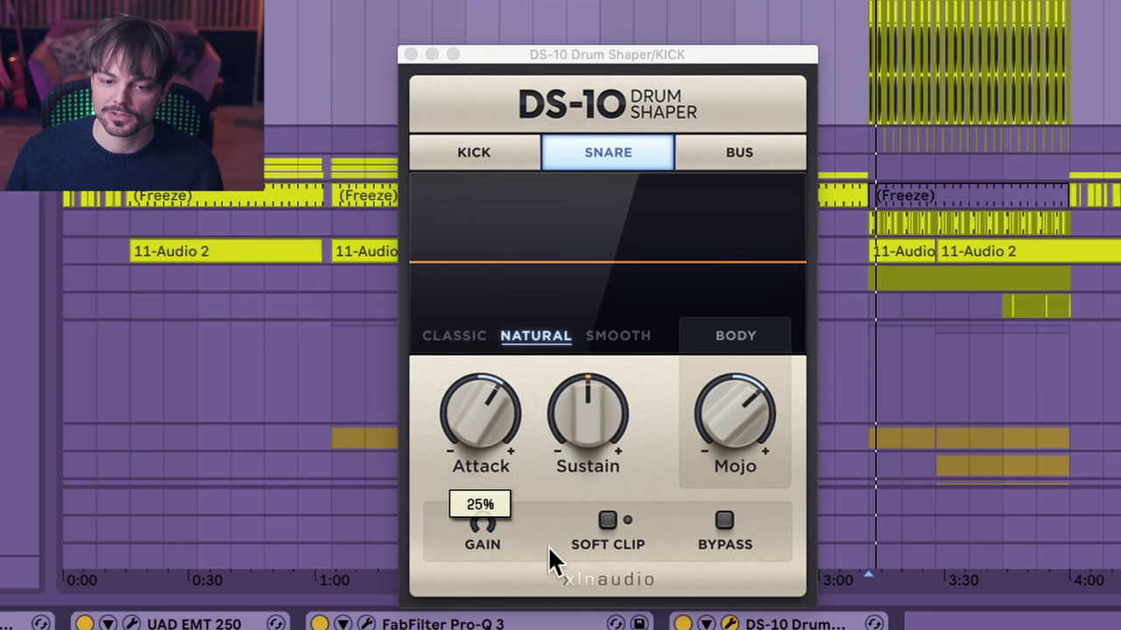
click(483, 527)
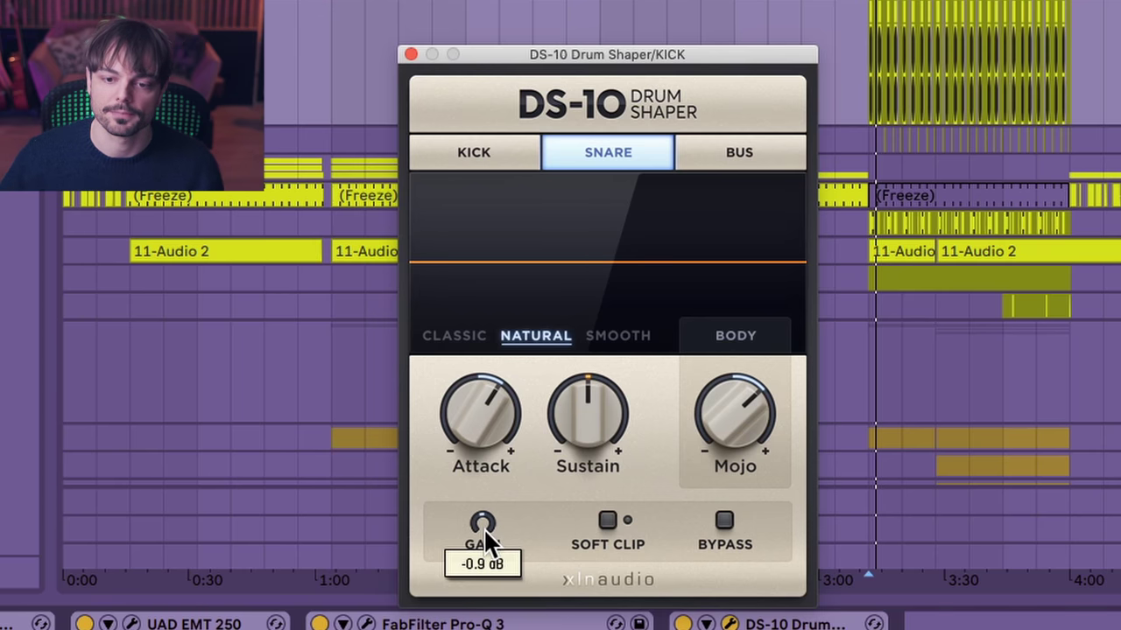
Unfold the SYNTH PLUCKS group and add DS-10 Drum Shaper to the group track
scroll(1013, 123, down, 5)
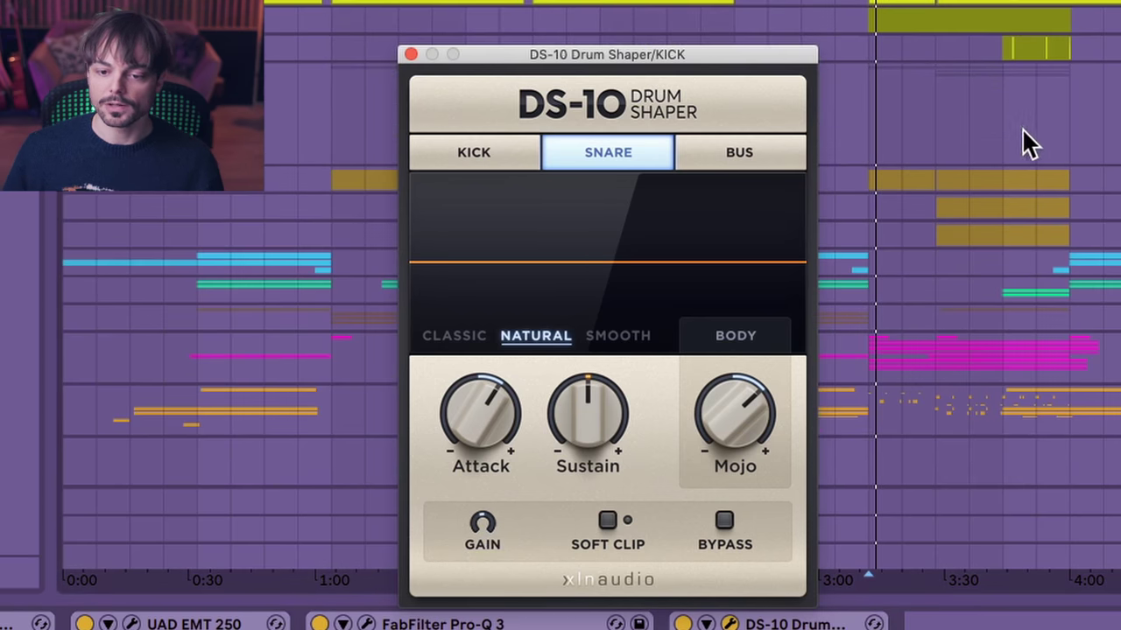
scroll(1017, 149, down, 1)
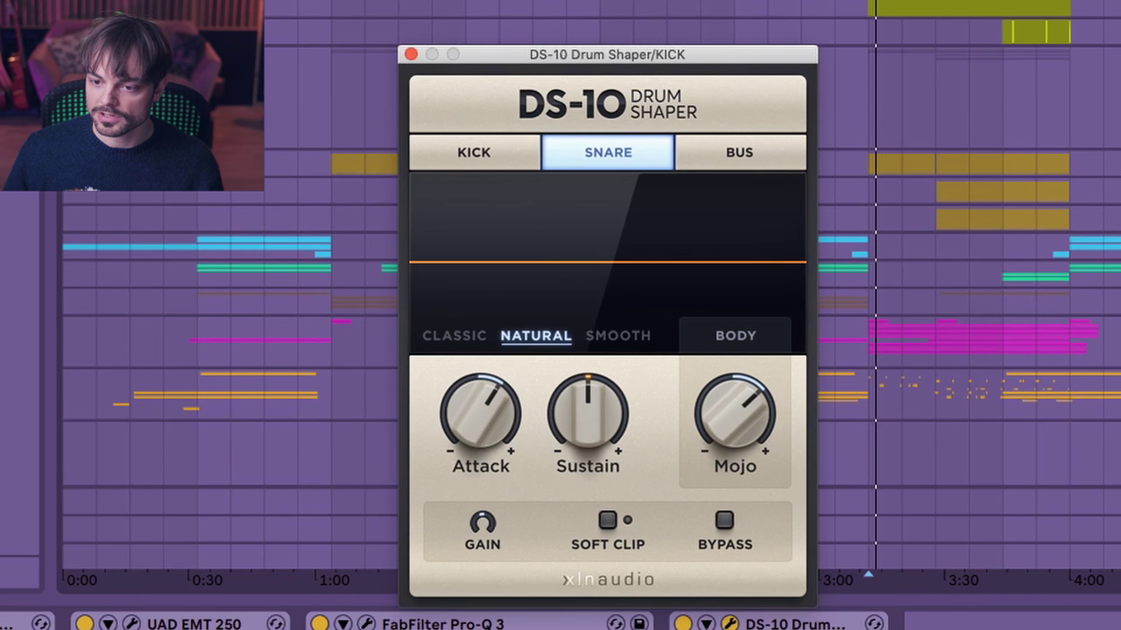
click(1111, 301)
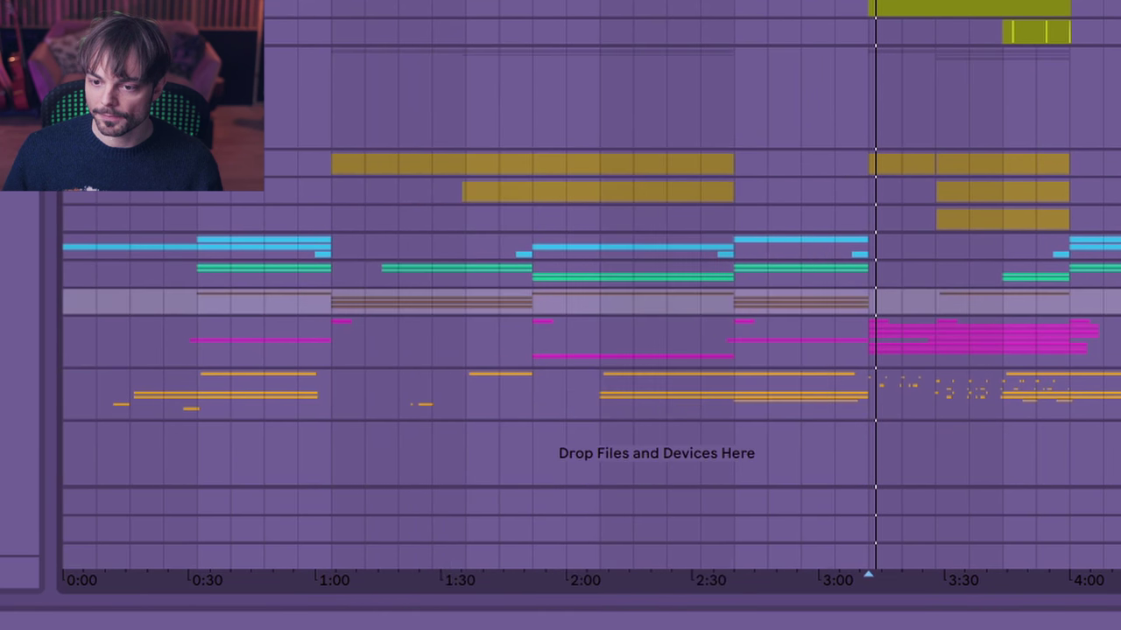
key(u)
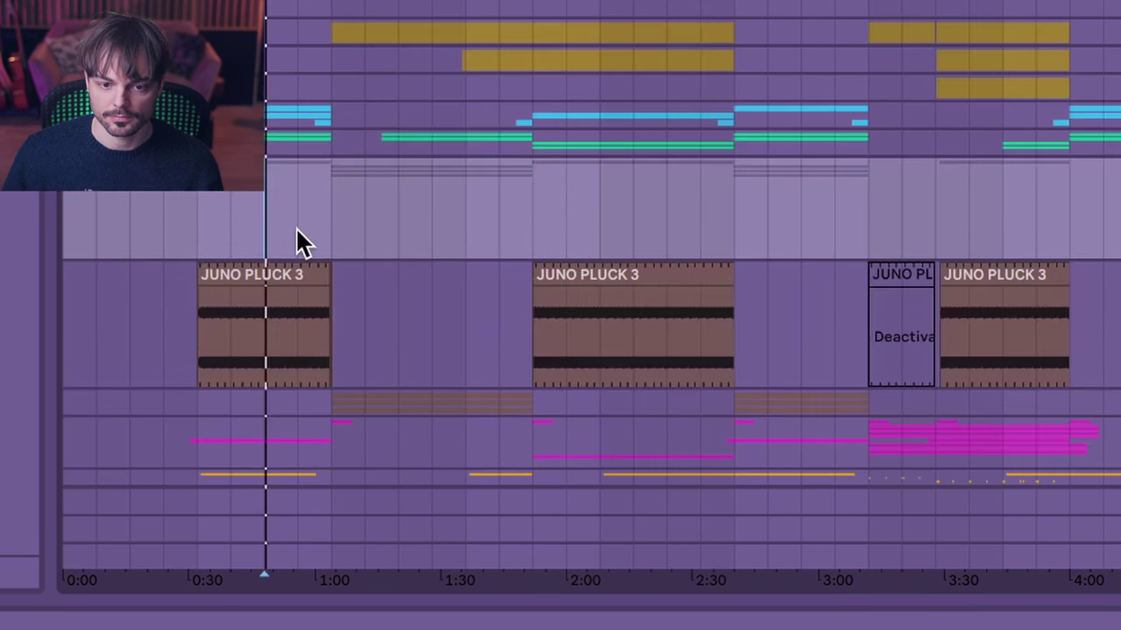
key(Down)
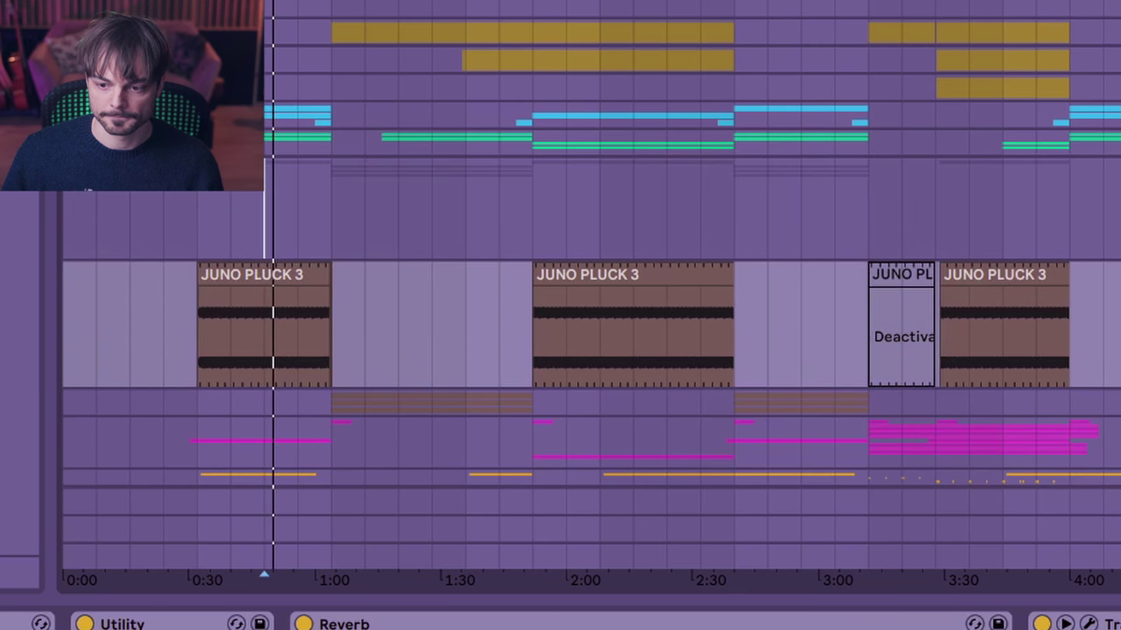
key(Up)
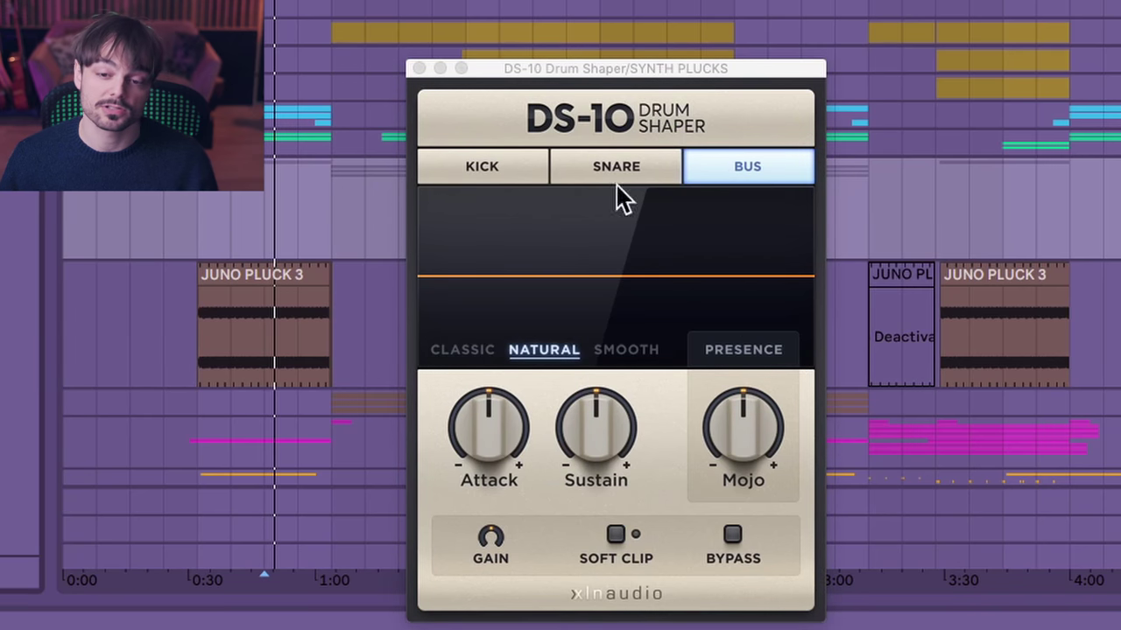
Set the synth plucks' Presence Mojo to 44%, switch the shaping to Smooth and set Attack to 34%
drag(491, 456, 490, 453)
drag(754, 447, 758, 450)
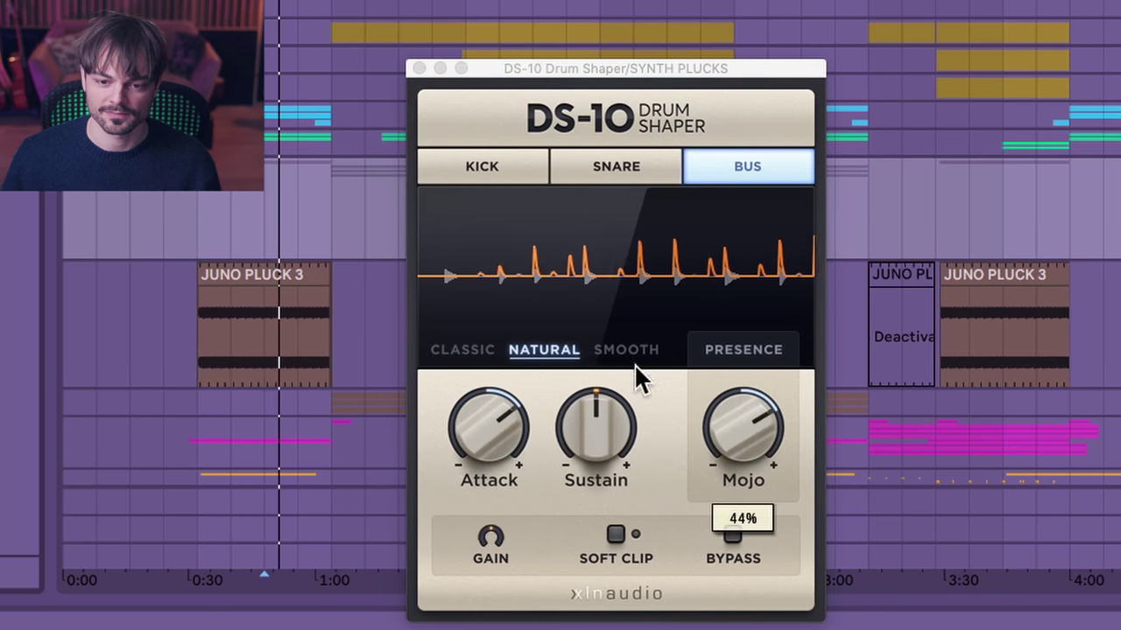
click(618, 353)
drag(488, 443, 488, 450)
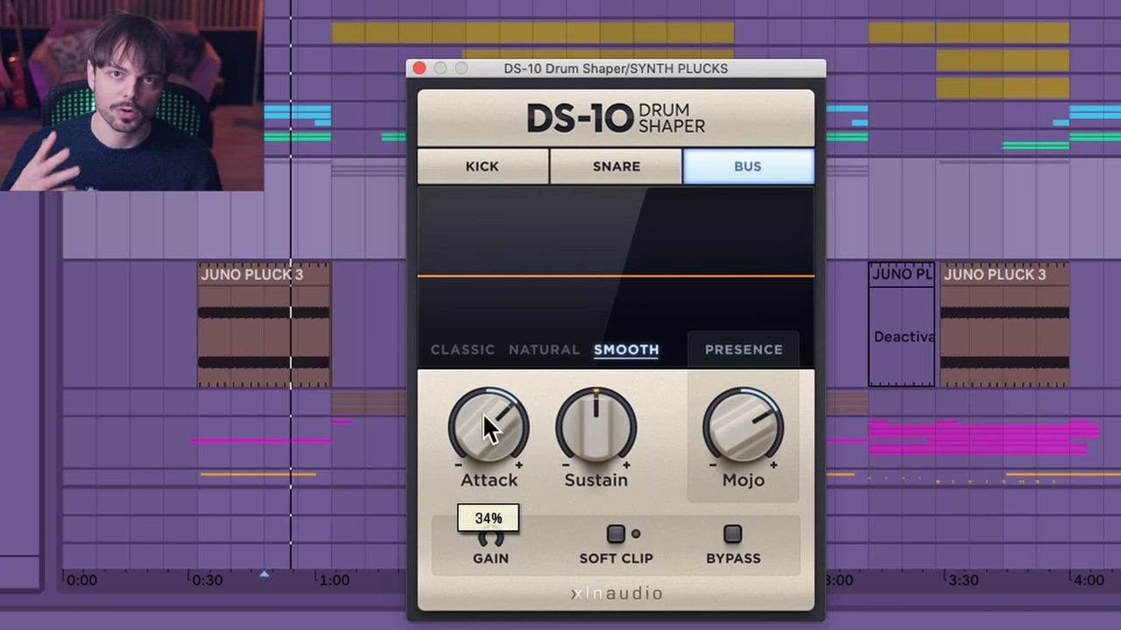
drag(483, 414, 490, 420)
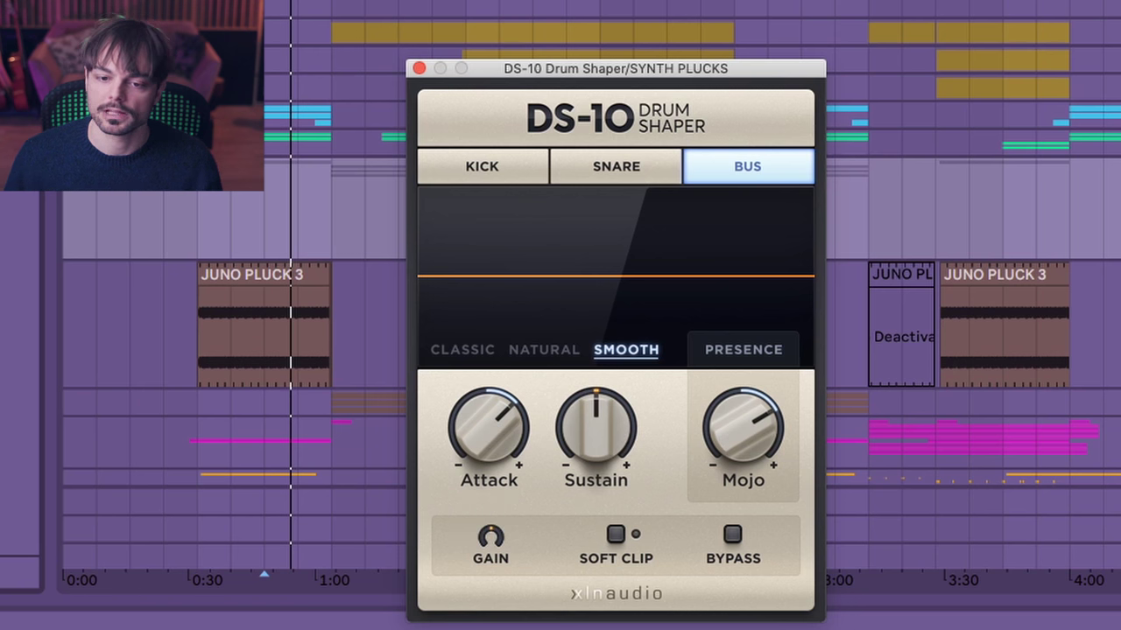
Play the synth plucks while lowering Attack to -39% and raising Sustain to 100%
key(space)
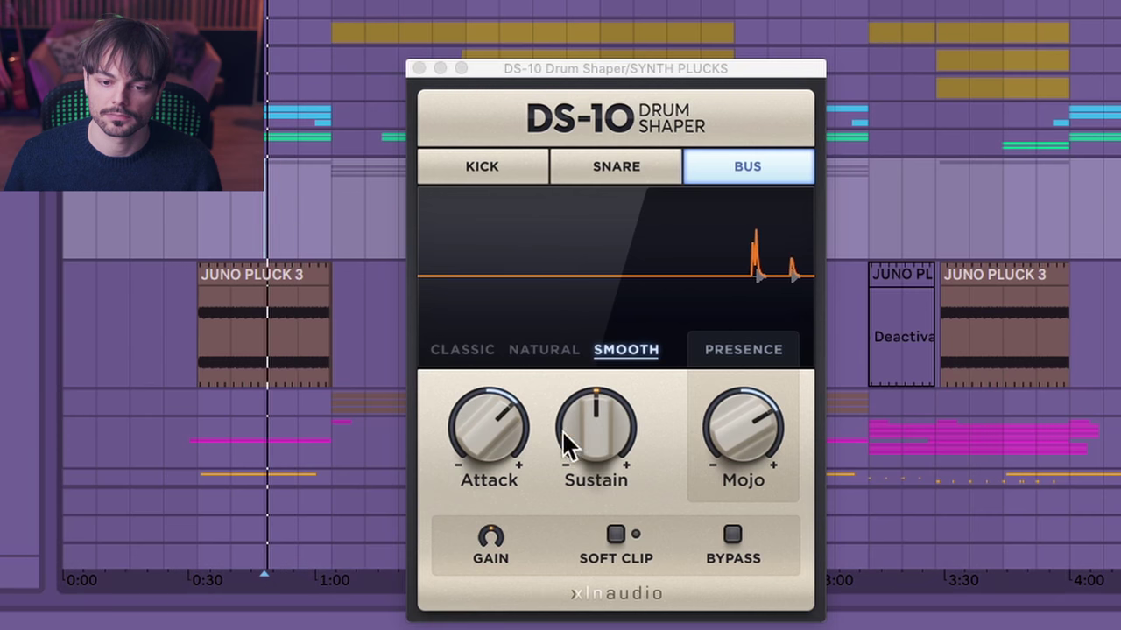
drag(526, 453, 500, 436)
drag(605, 445, 598, 450)
drag(481, 433, 514, 427)
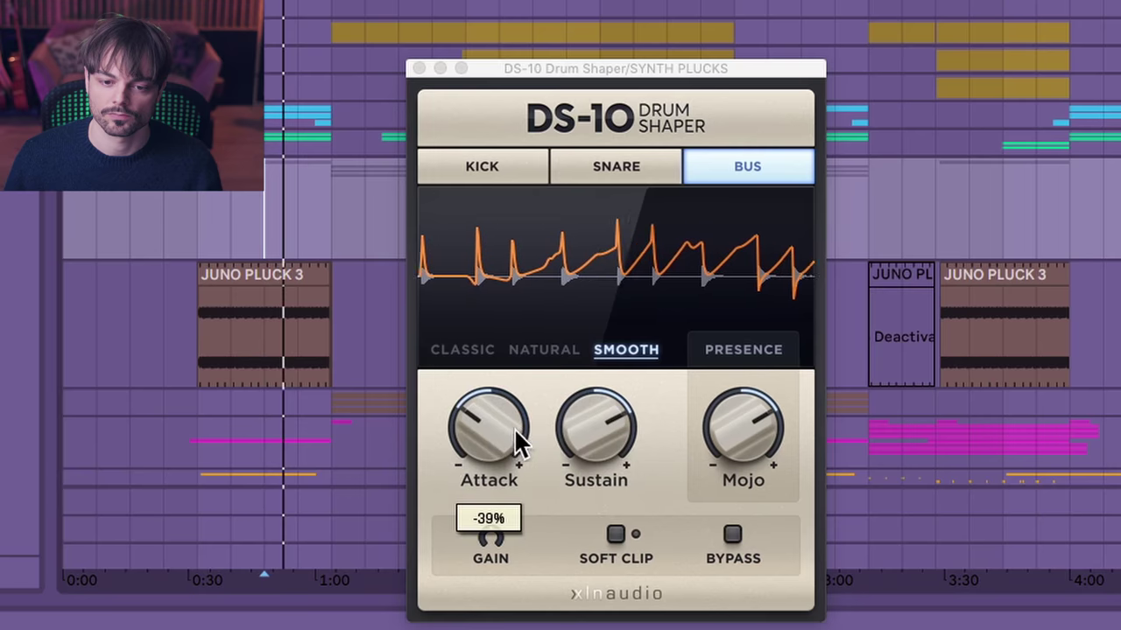
drag(628, 448, 609, 450)
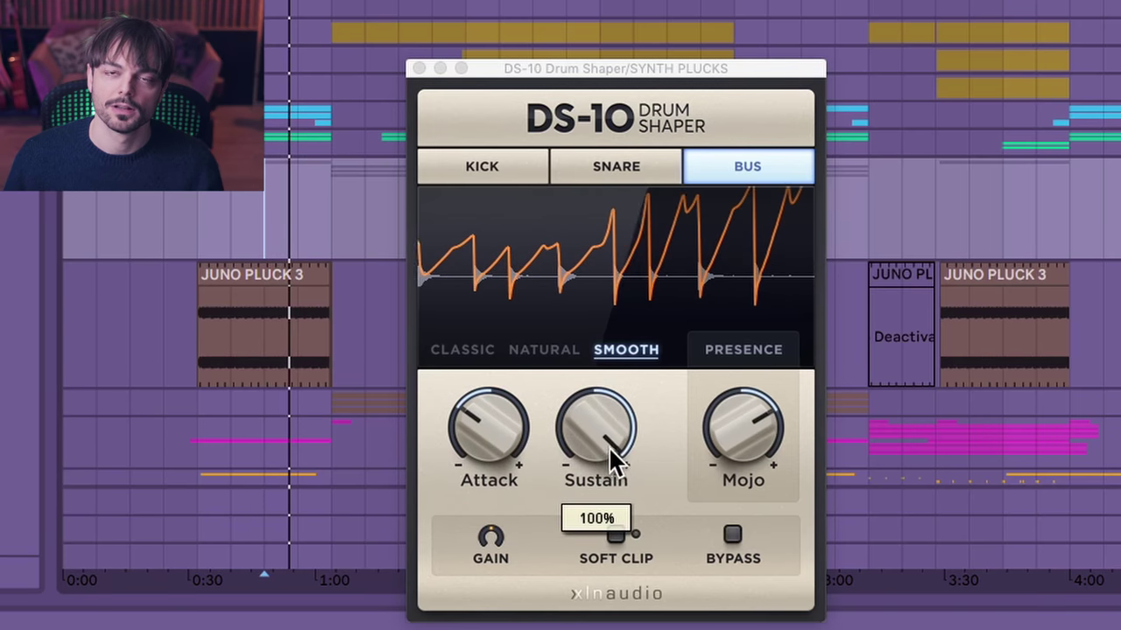
Lower the plucks' Attack slightly further, keep Sustain at maximum and raise Presence Mojo to 100%
drag(598, 449, 606, 444)
drag(505, 447, 479, 453)
drag(584, 435, 586, 415)
drag(746, 445, 749, 420)
Compare Natural and Classic shaping on the plucks, return to Smooth and set Sustain to 43%
click(526, 352)
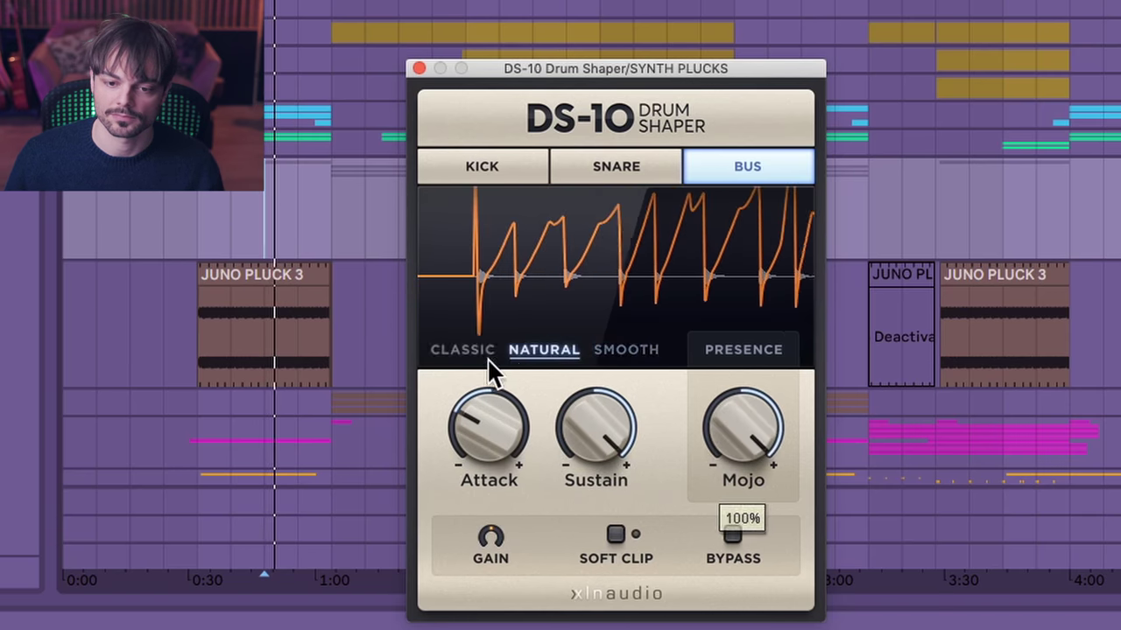
click(479, 354)
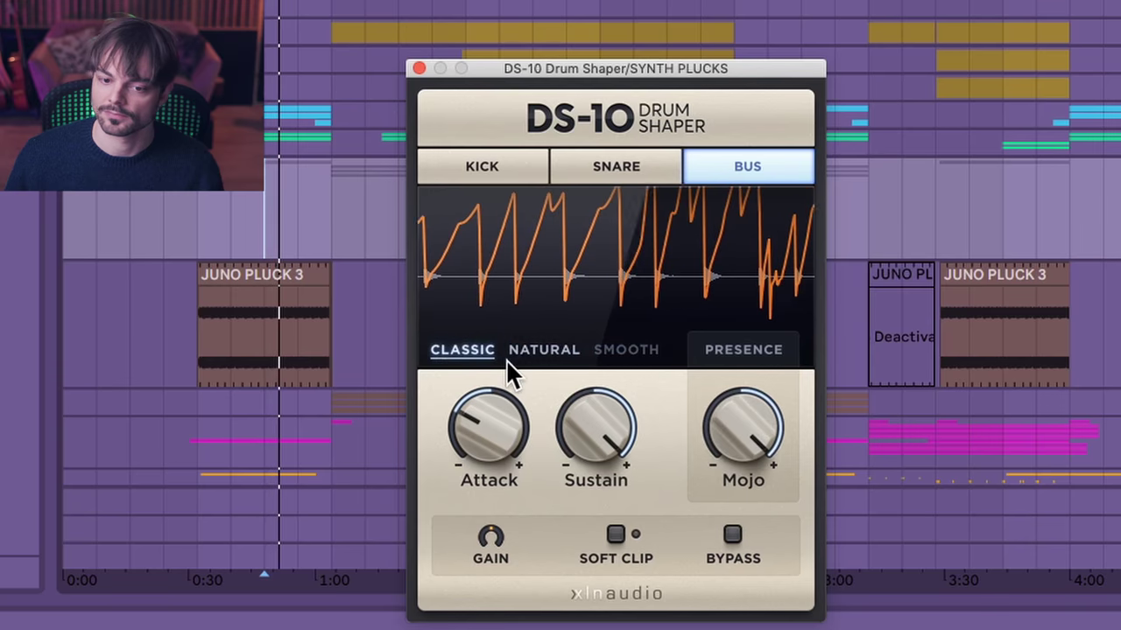
click(621, 359)
drag(560, 424, 718, 450)
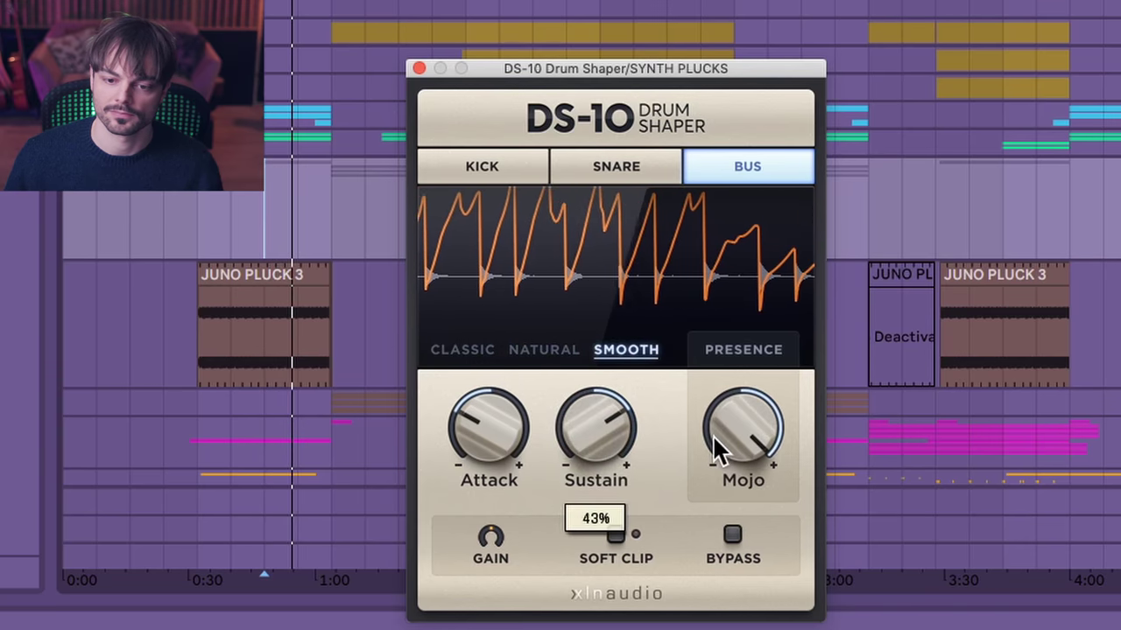